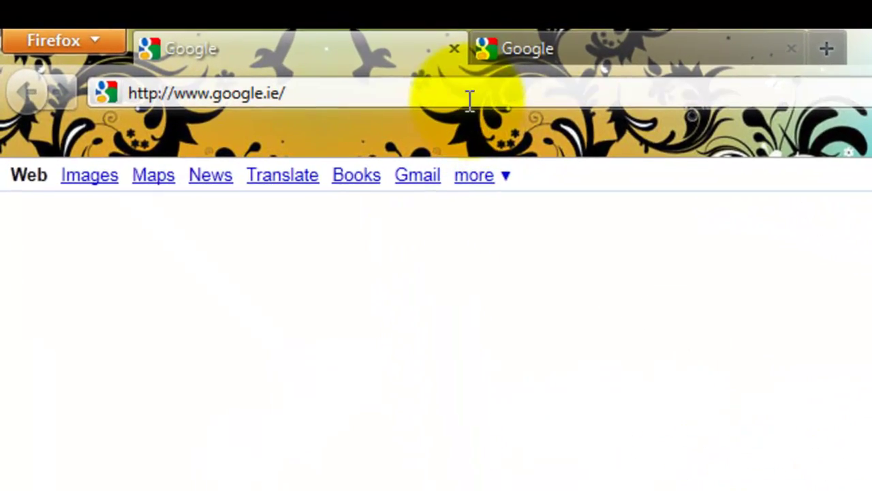
# Step: Replace the Google address in Firefox's address bar with the router address 192.168.1.1
pyautogui.click(331, 67)
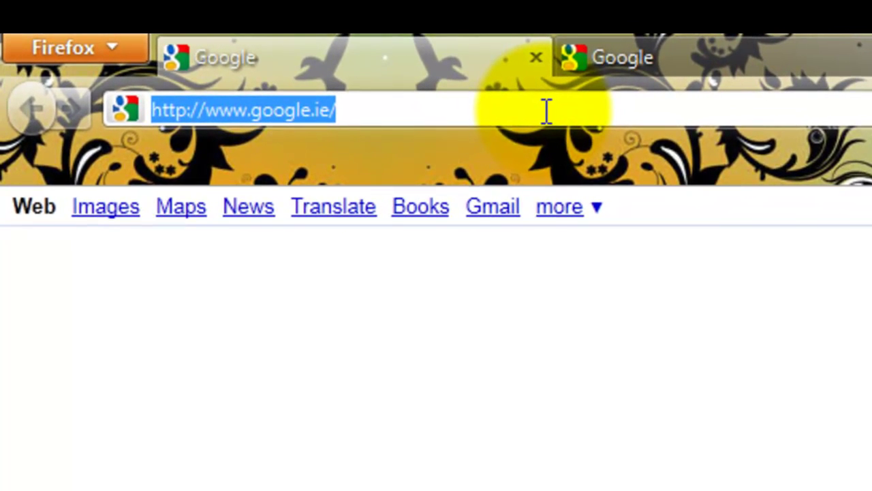
pyautogui.write('192')
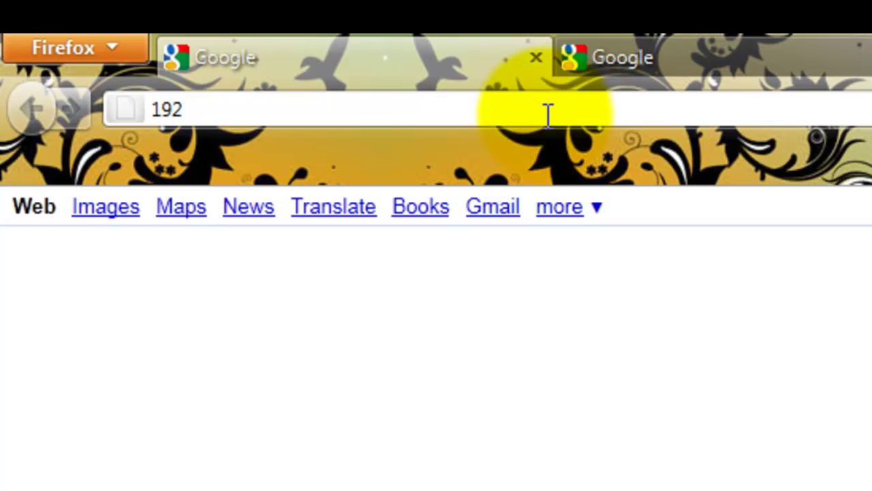
pyautogui.write('.16')
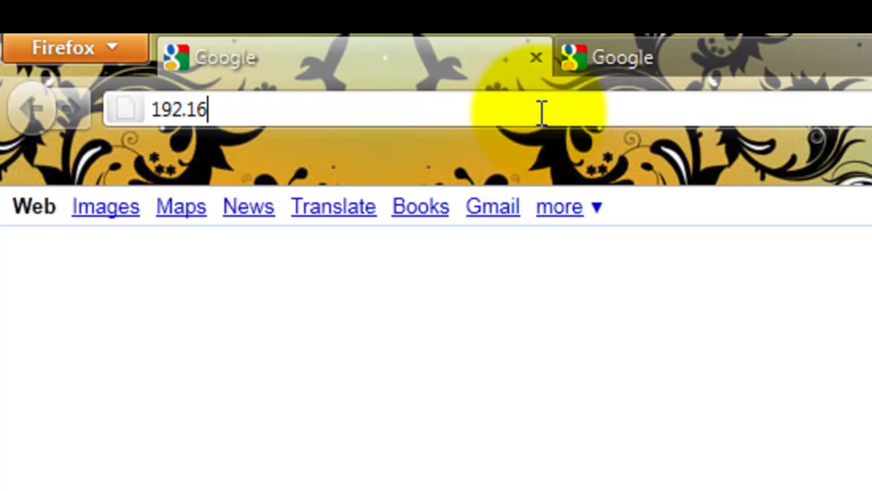
pyautogui.write('8.1.1')
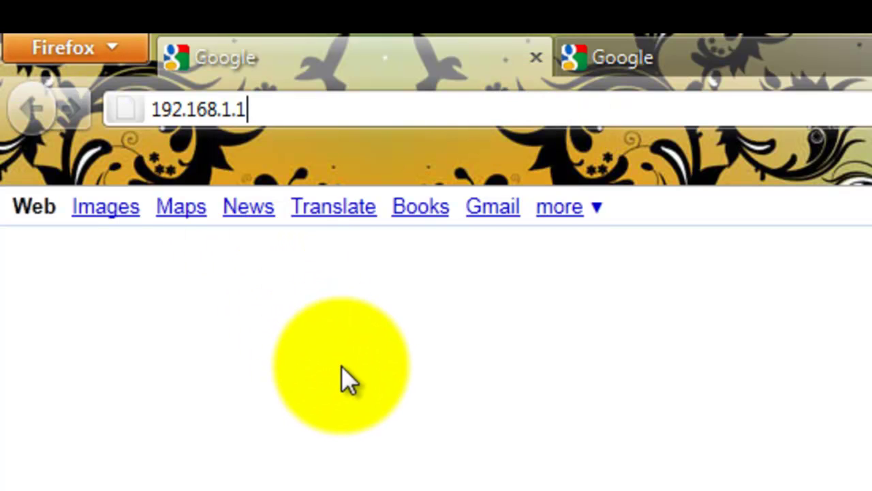
pyautogui.click(128, 104)
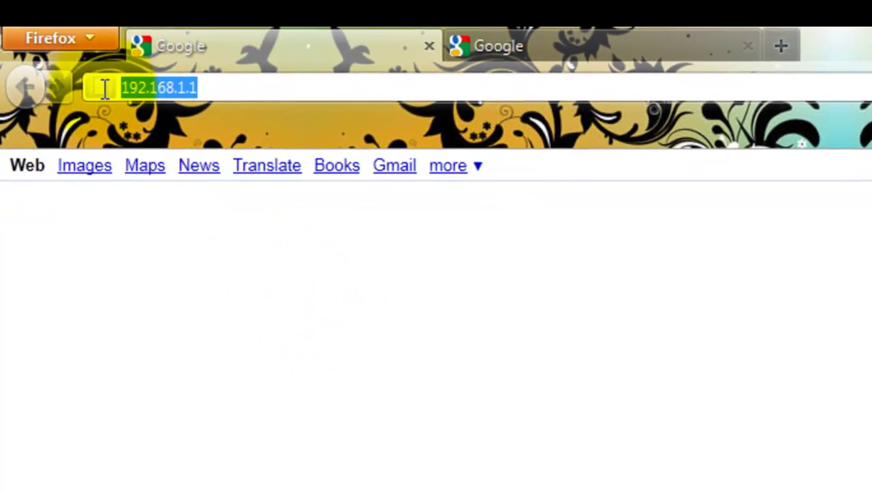
pyautogui.click(287, 105)
pyautogui.click(116, 104)
# Step: Load 192.168.1.1 and sign in to the router with its administrator user name and password
pyautogui.click(167, 59)
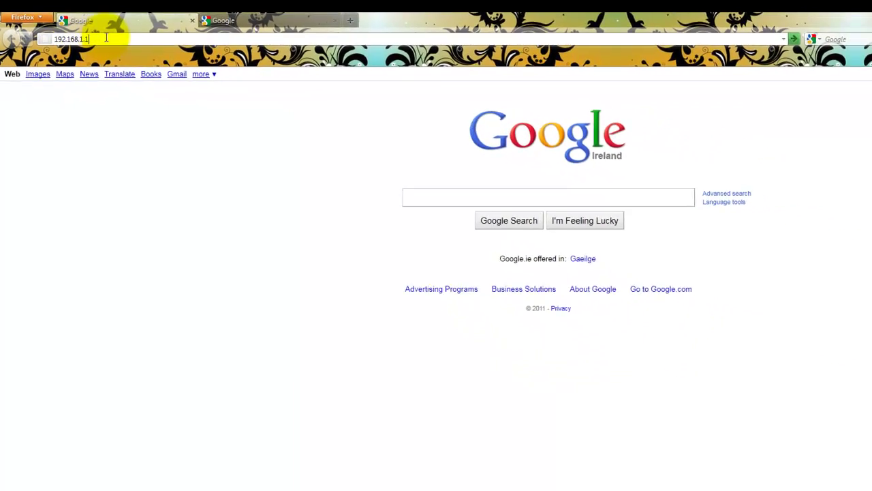
pyautogui.press('Return')
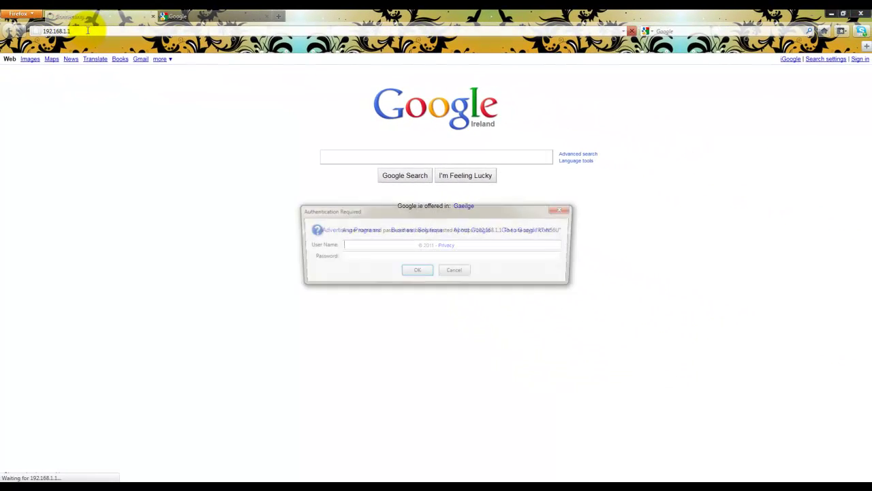
pyautogui.moveTo(370, 208); pyautogui.dragTo(130, 83)
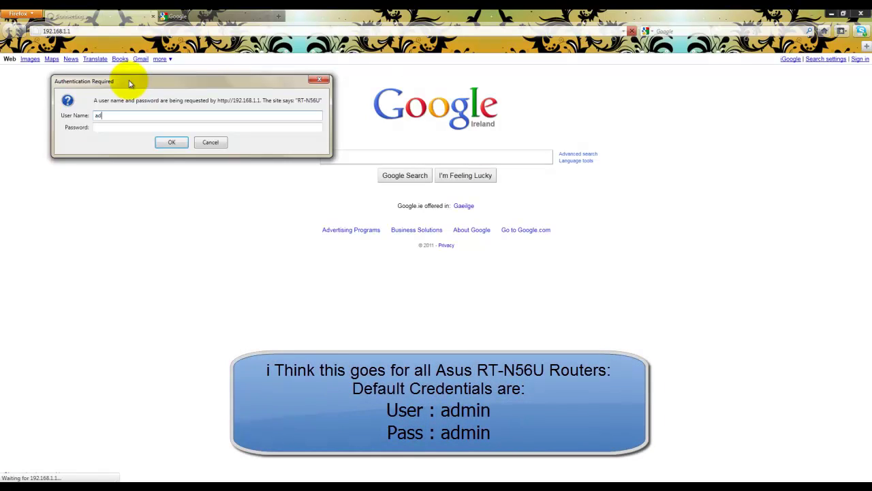
pyautogui.press('Tab')
pyautogui.write('a')
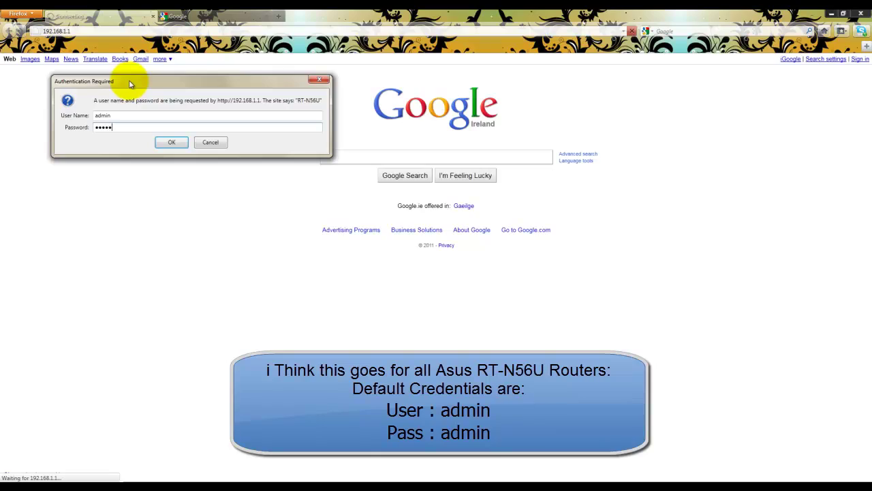
pyautogui.press('Return')
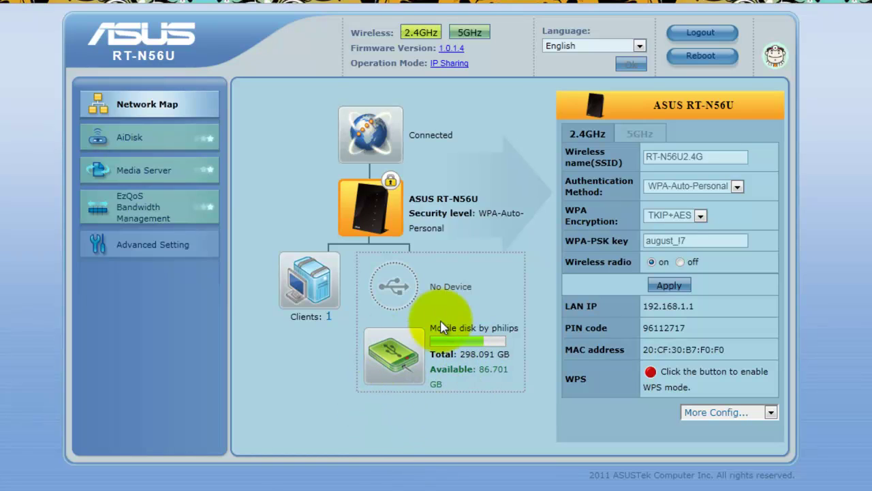
# Step: Check the attached mobile disk on the Network Map and open the AiDisk wizard
pyautogui.moveTo(427, 328); pyautogui.dragTo(497, 326)
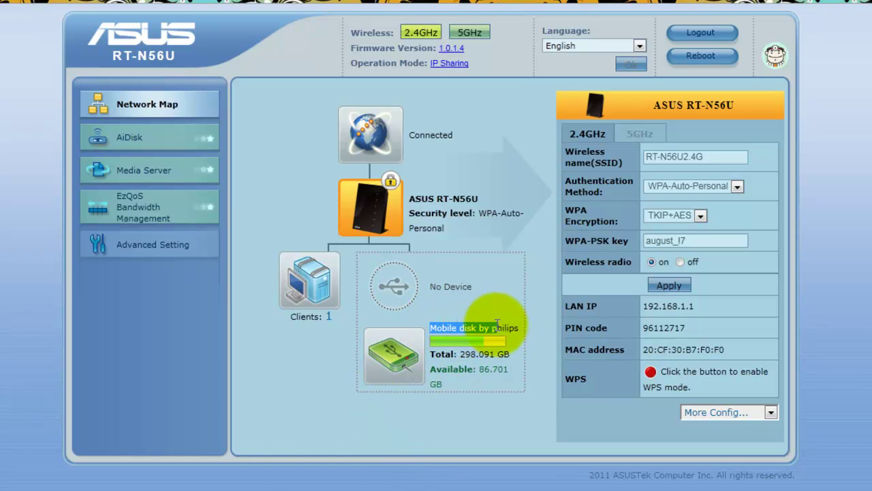
pyautogui.click(453, 409)
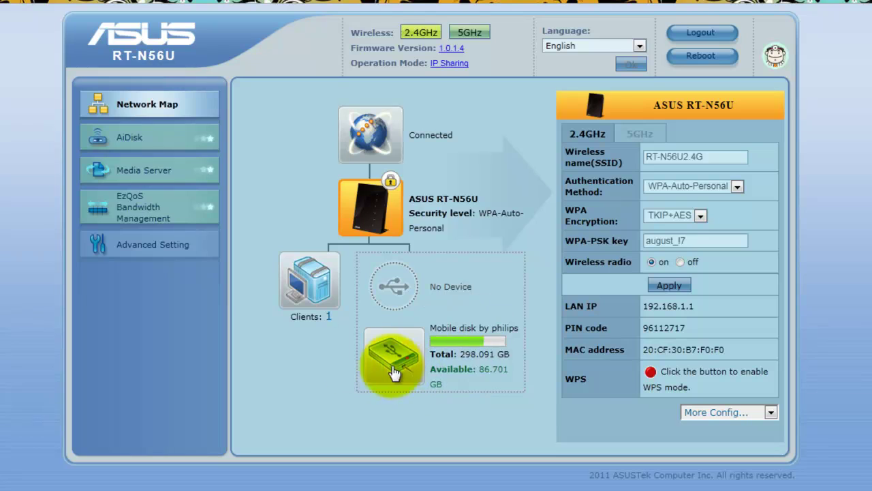
pyautogui.click(141, 142)
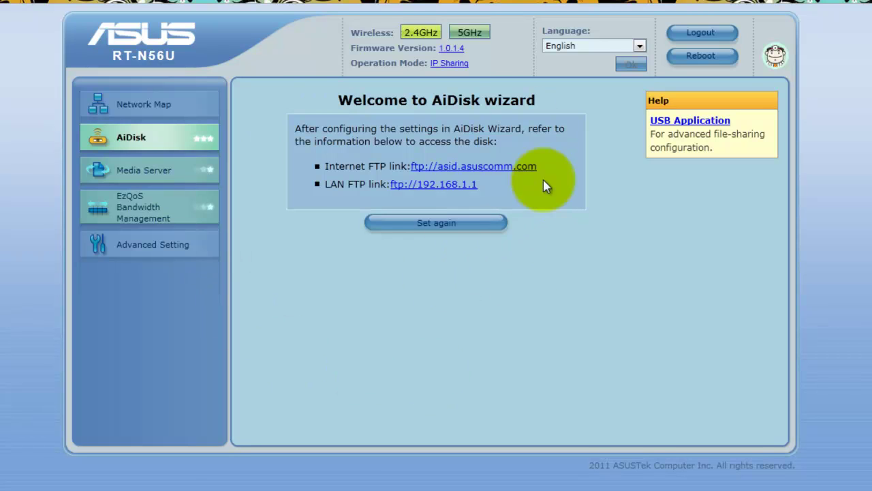
# Step: Restart AiDisk setup, share the FTP server with admin rights, and advance to the DDNS step
pyautogui.click(428, 234)
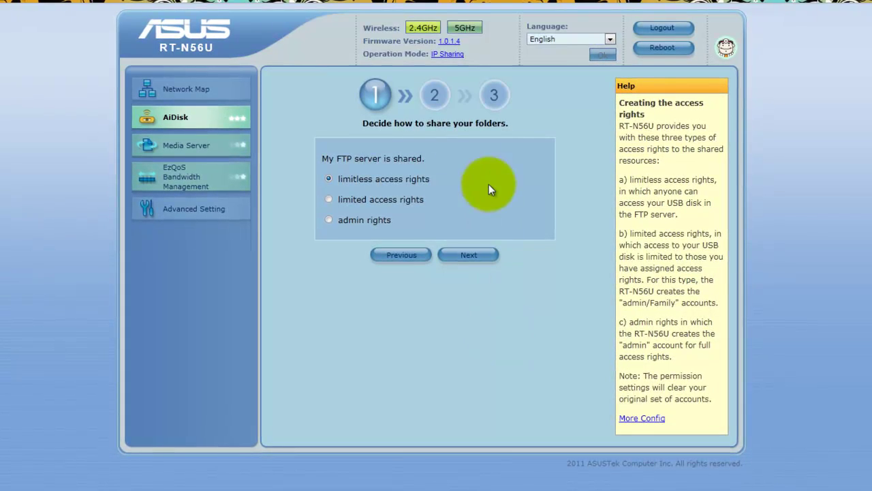
pyautogui.click(329, 220)
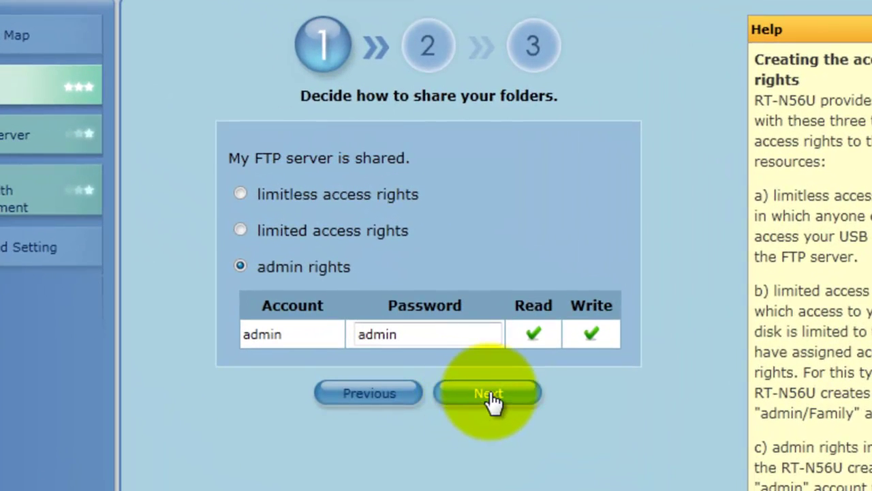
pyautogui.click(490, 396)
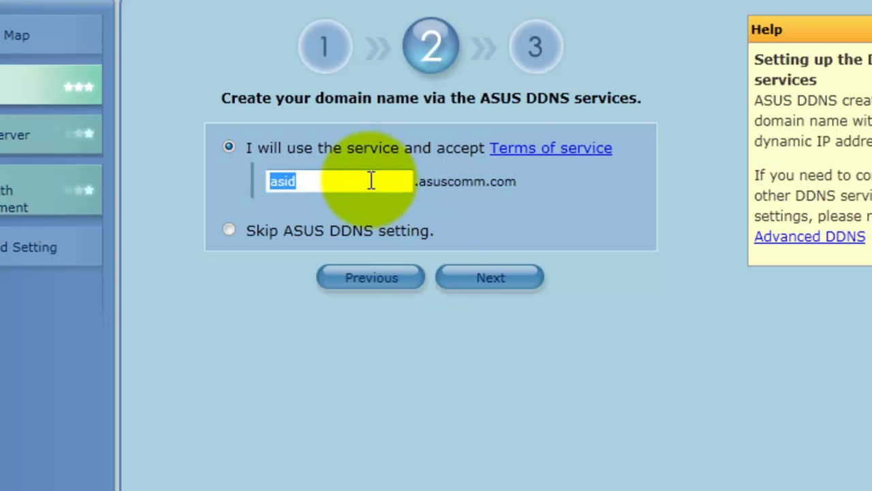
# Step: Extend the DDNS domain name from asid to asidscript
pyautogui.click(336, 183)
pyautogui.moveTo(336, 183); pyautogui.dragTo(175, 182)
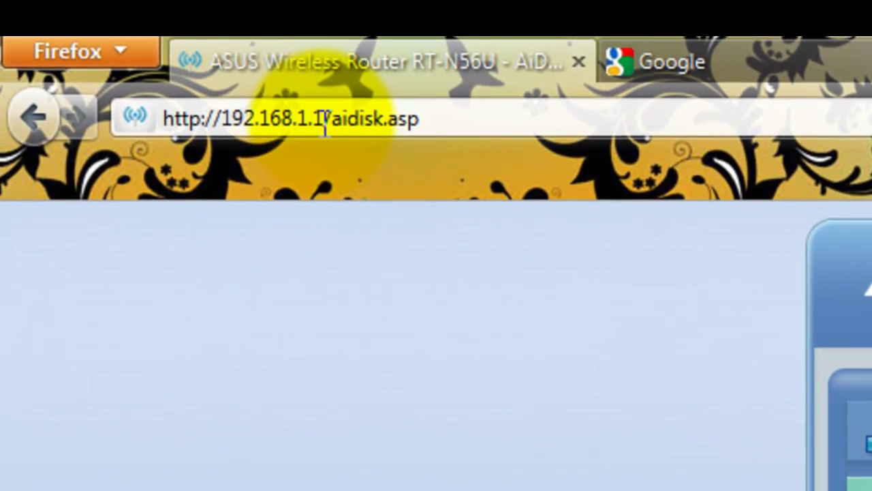
pyautogui.moveTo(322, 121); pyautogui.dragTo(342, 126)
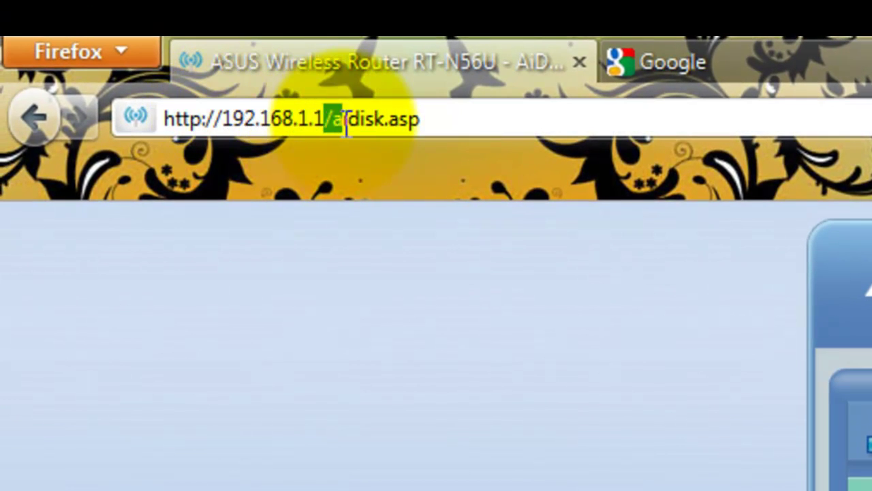
pyautogui.doubleClick(330, 126)
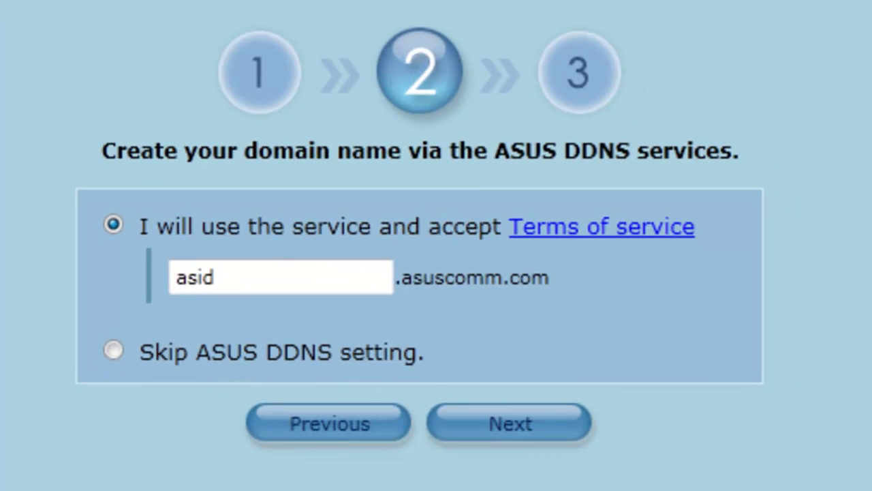
pyautogui.moveTo(231, 275); pyautogui.dragTo(24, 286)
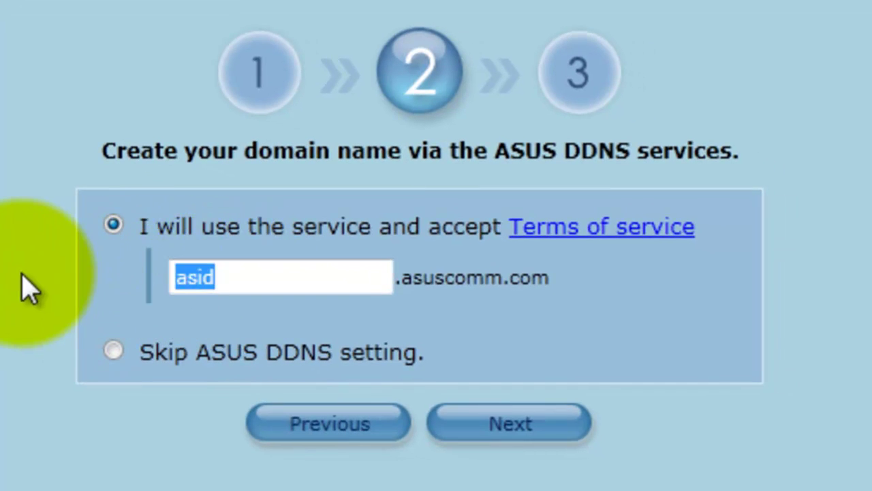
pyautogui.press('End')
pyautogui.write('script')
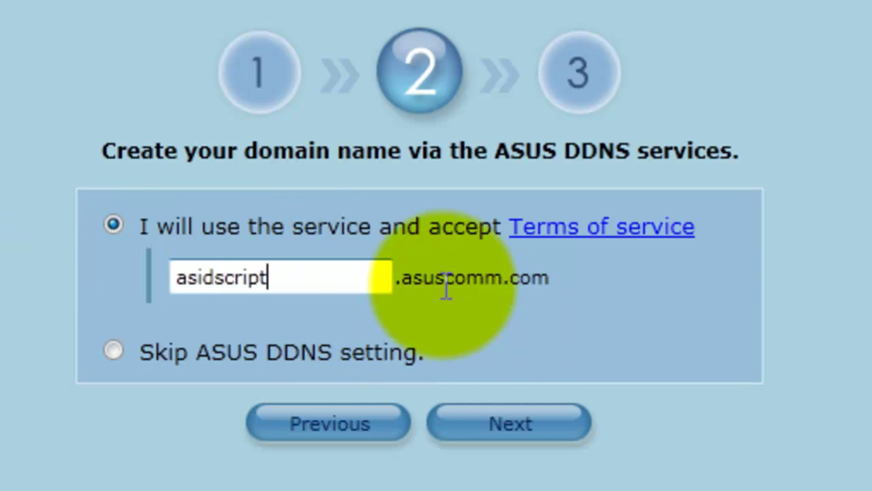
# Step: Confirm asidscript.asuscomm.com as the domain name and finish the AiDisk wizard
pyautogui.moveTo(388, 280); pyautogui.dragTo(170, 280)
pyautogui.press('End')
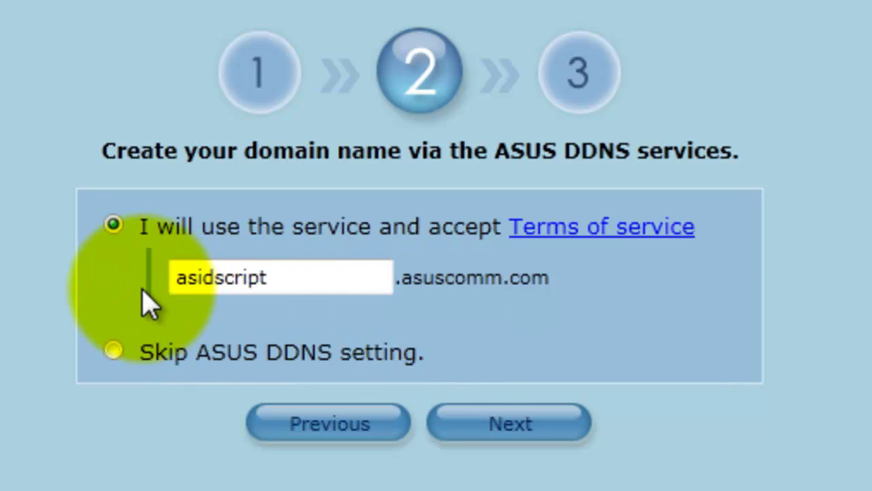
pyautogui.moveTo(331, 284); pyautogui.dragTo(180, 280)
pyautogui.click(179, 279)
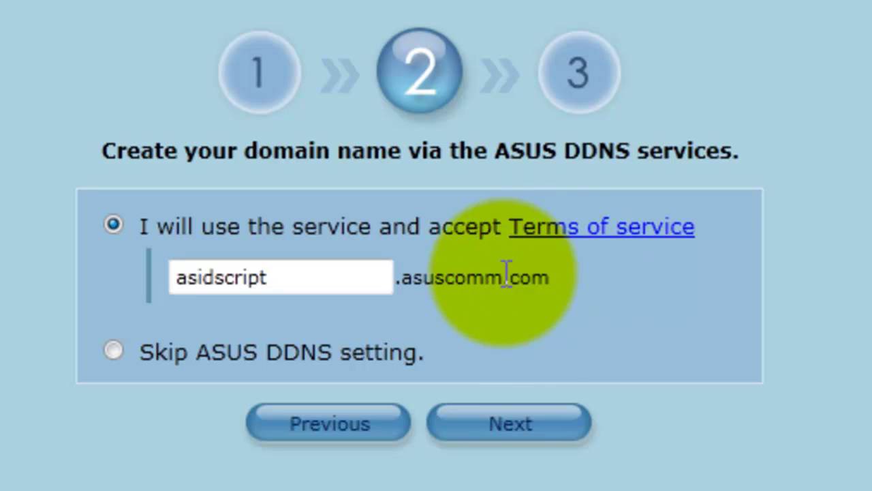
pyautogui.click(545, 433)
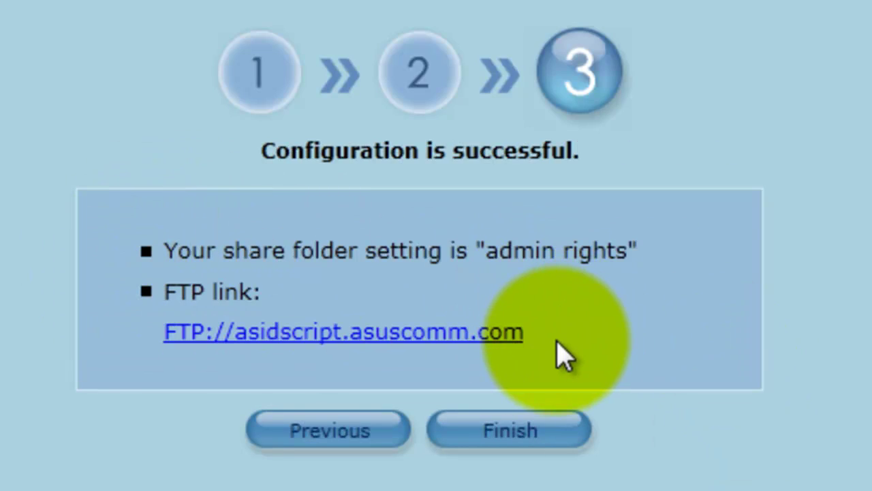
pyautogui.moveTo(557, 341)
pyautogui.mouseDown()
pyautogui.moveTo(144, 338)
pyautogui.moveTo(411, 353)
pyautogui.moveTo(500, 343)
pyautogui.moveTo(131, 321)
pyautogui.moveTo(445, 347)
pyautogui.moveTo(557, 337)
pyautogui.mouseUp()
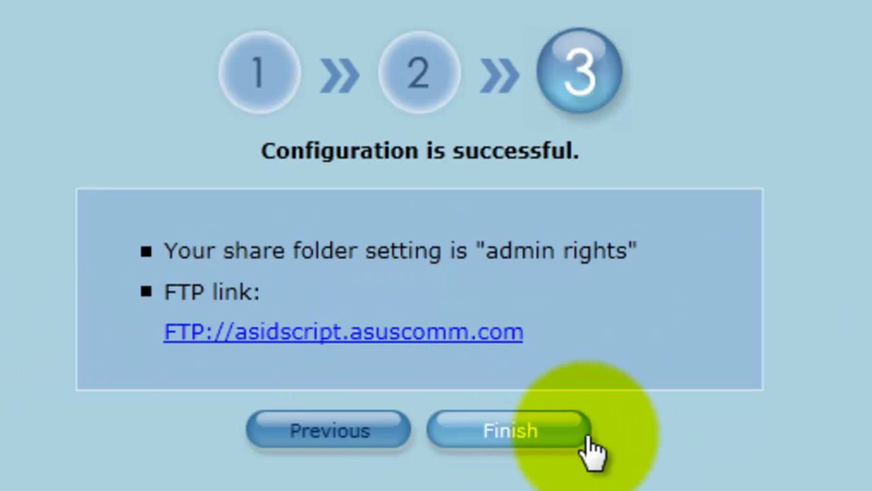
pyautogui.click(516, 433)
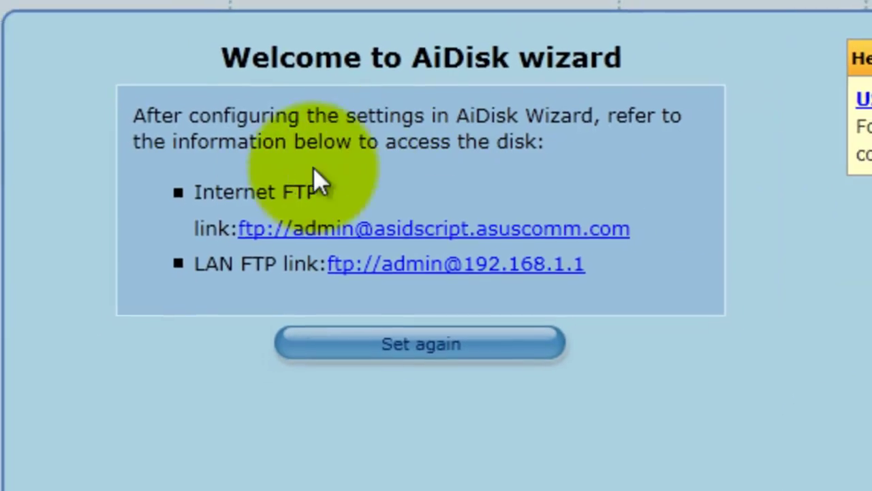
pyautogui.moveTo(320, 199); pyautogui.dragTo(185, 198)
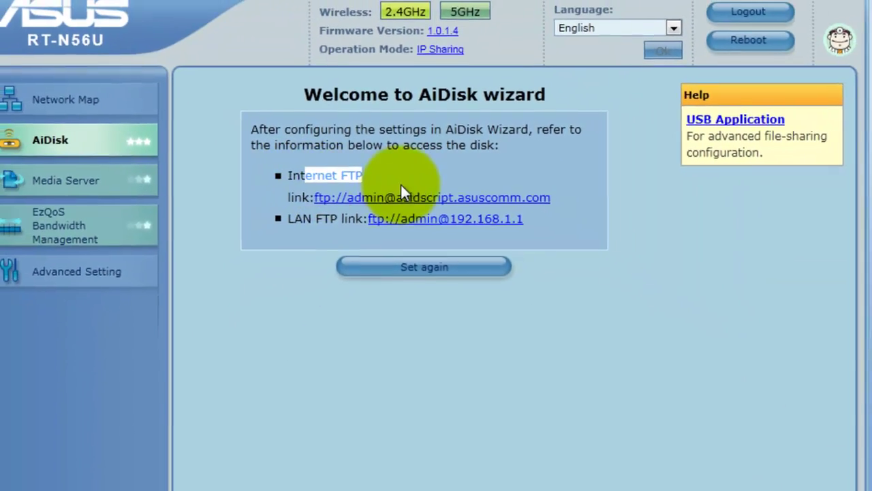
pyautogui.click(368, 183)
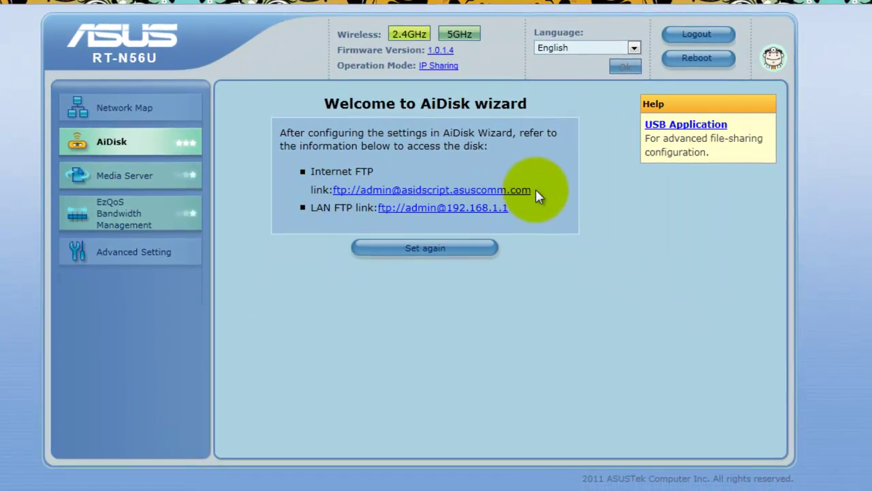
pyautogui.moveTo(539, 193); pyautogui.dragTo(332, 193)
pyautogui.click(528, 215)
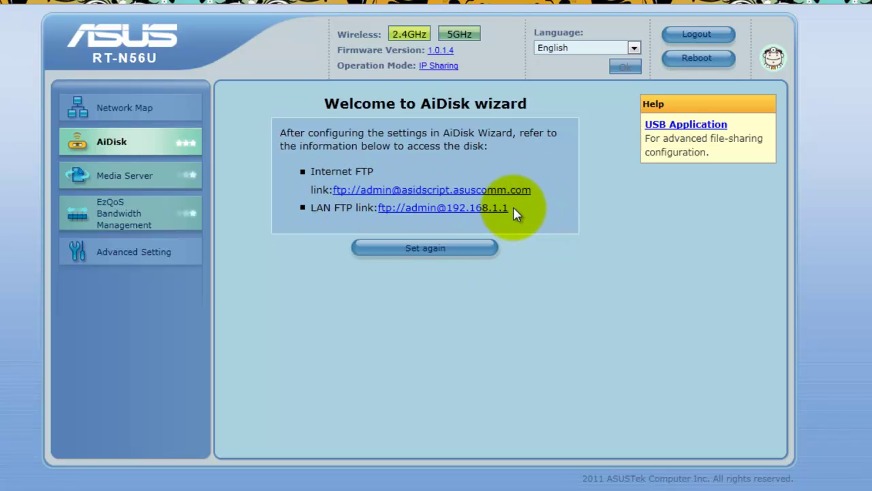
pyautogui.moveTo(518, 214)
pyautogui.mouseDown()
pyautogui.moveTo(361, 211)
pyautogui.moveTo(511, 208)
pyautogui.mouseUp()
pyautogui.click(402, 303)
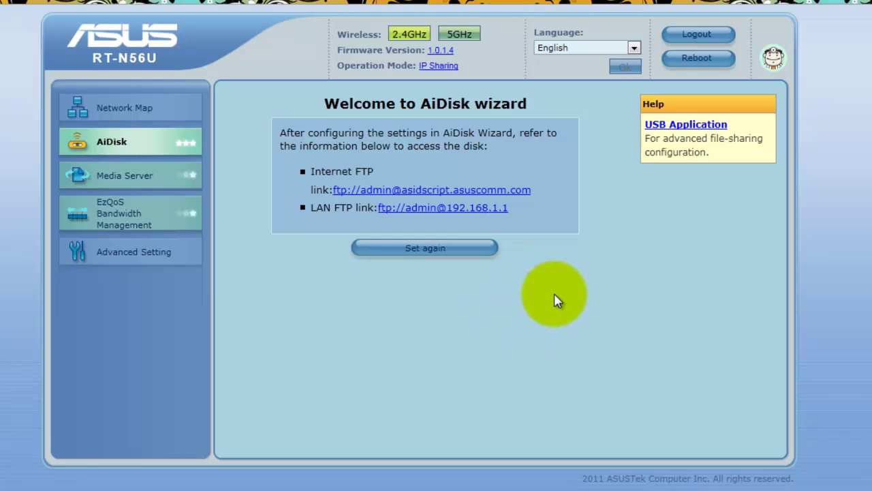
# Step: Log into the LAN FTP link with the administrator password and open the AiDisk_a2 folder
pyautogui.click(424, 209)
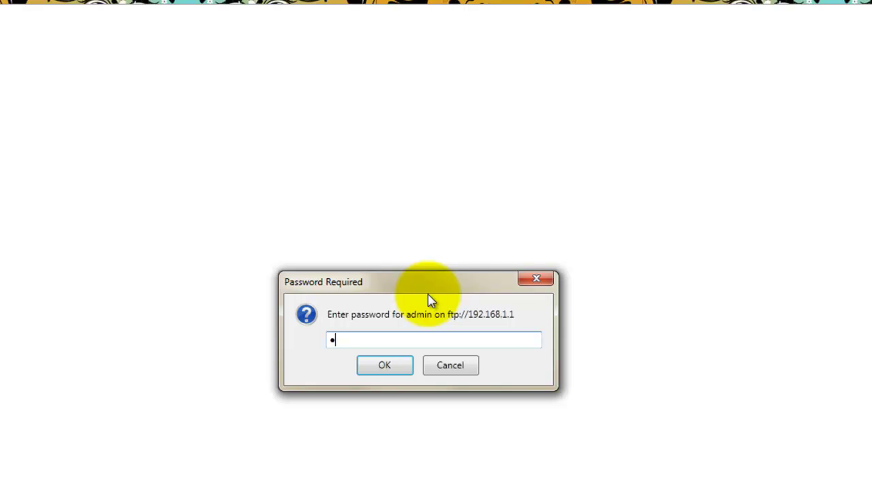
pyautogui.write('admin')
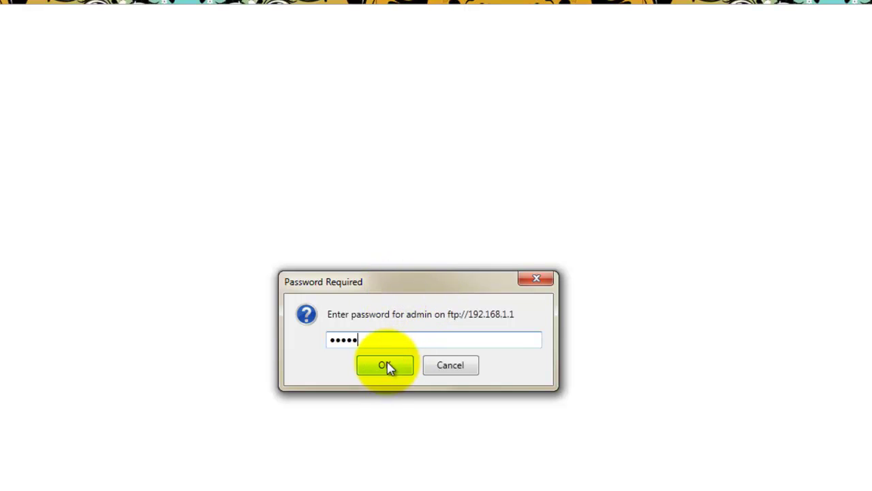
pyautogui.click(386, 364)
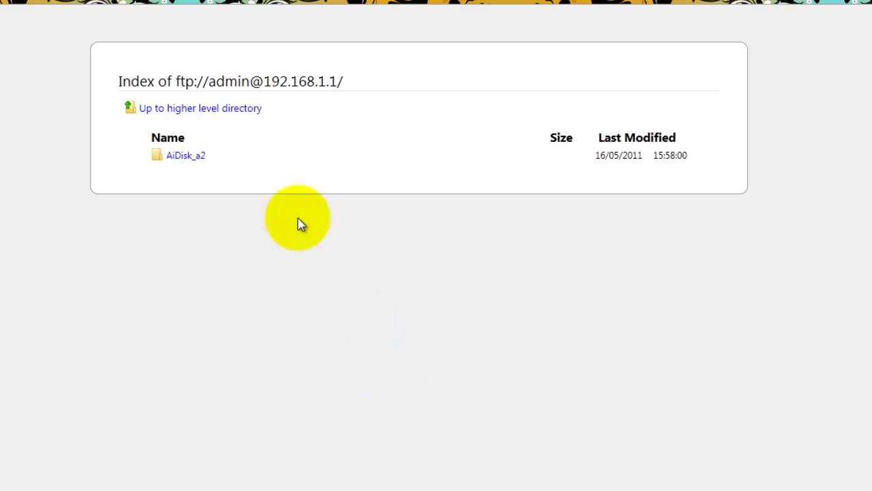
pyautogui.click(181, 158)
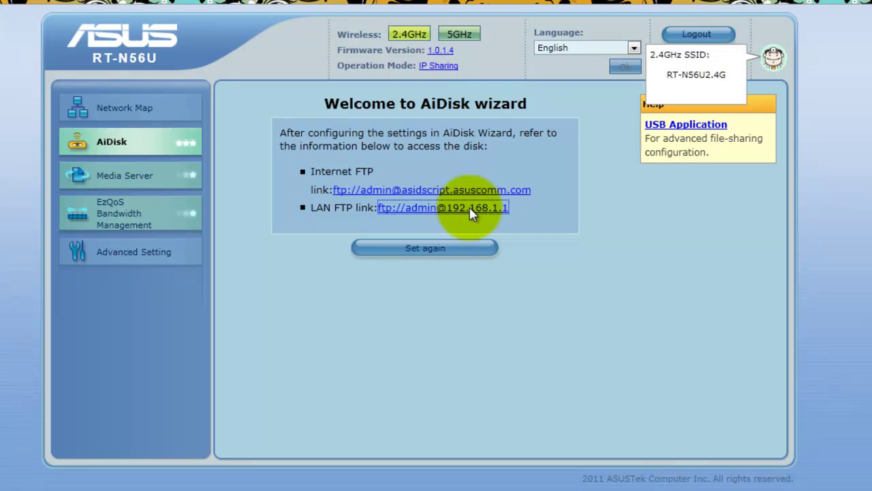
# Step: Try the Internet FTP link, submit the login, and dismiss the 530 not-logged-in error
pyautogui.moveTo(539, 189); pyautogui.dragTo(330, 191)
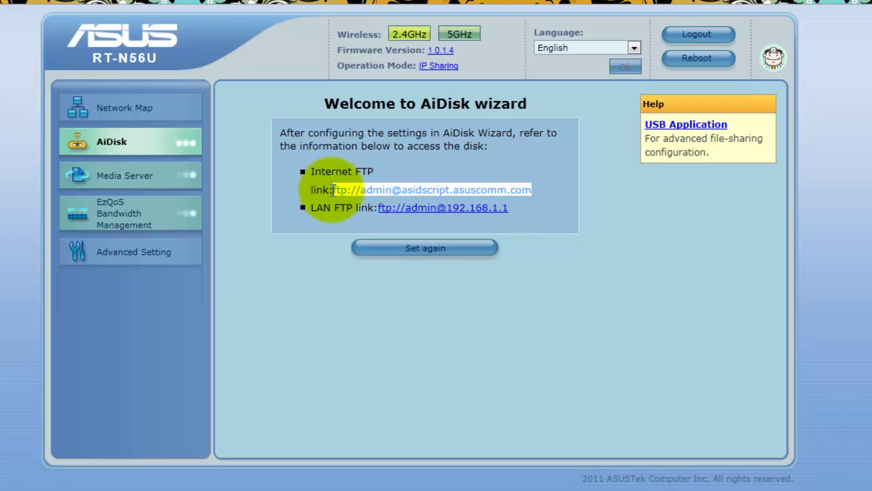
pyautogui.click(539, 225)
pyautogui.click(420, 191)
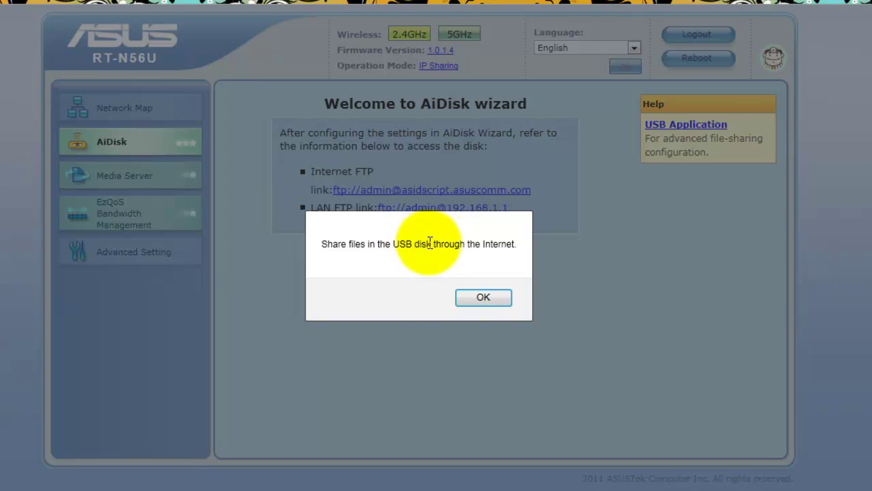
pyautogui.click(482, 299)
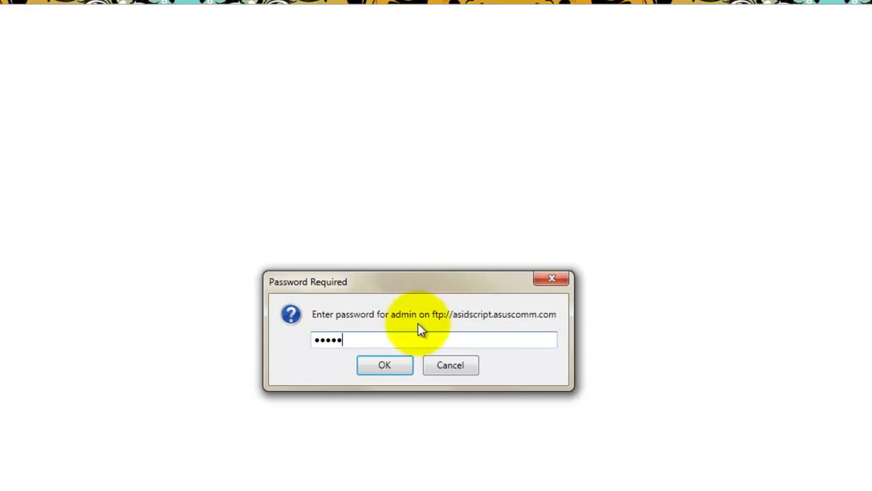
pyautogui.click(389, 368)
pyautogui.click(415, 358)
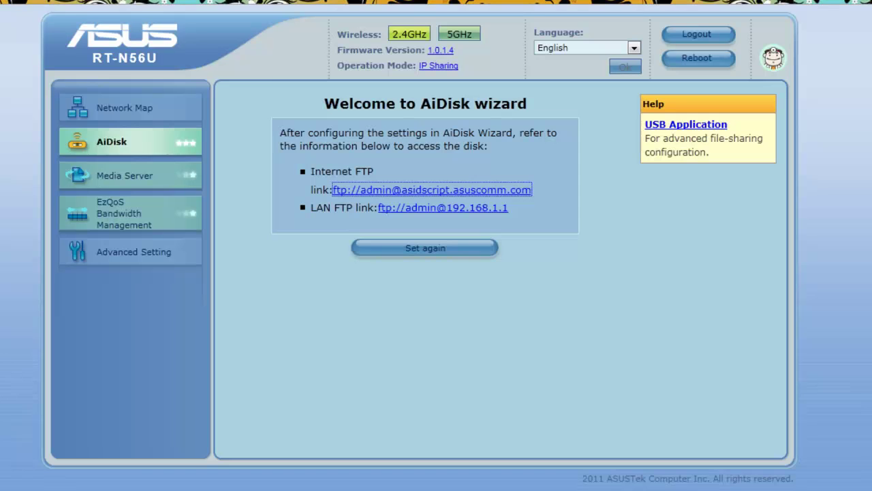
# Step: Retry the Internet FTP link, log in with the administrator password, and open AiDisk_a2
pyautogui.click(405, 184)
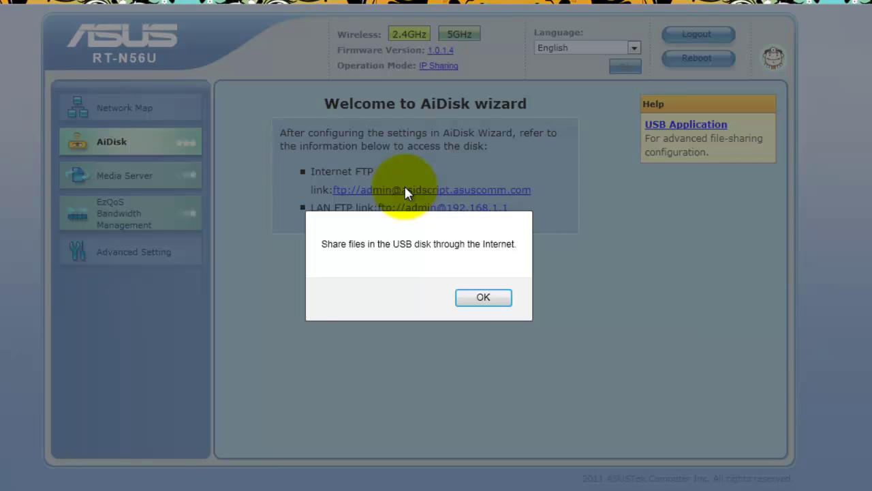
pyautogui.click(484, 296)
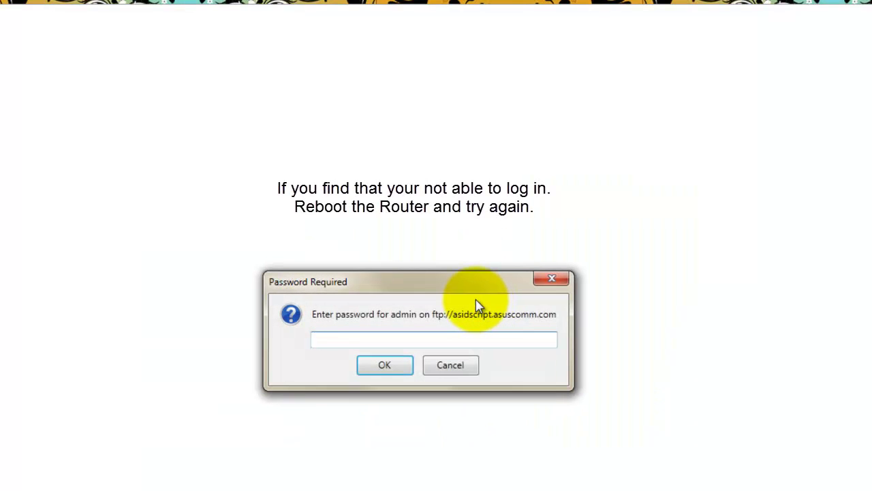
pyautogui.write('admin')
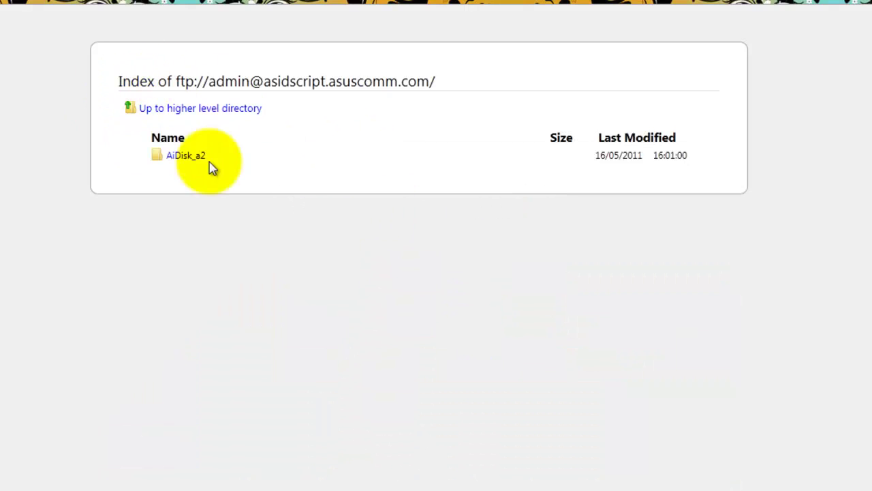
pyautogui.click(190, 161)
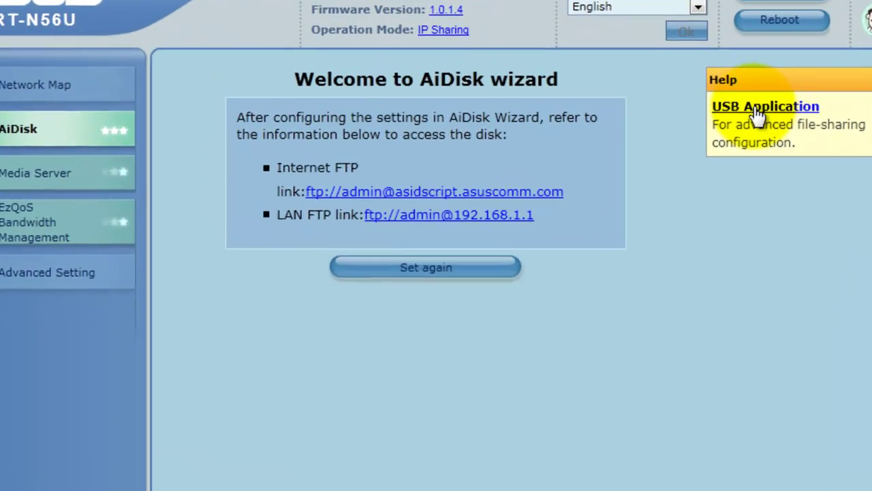
# Step: Under USB Application, review AiDisk_a2 on disk by philips in Network Neighborhood Share, then view FTP Share
pyautogui.click(758, 116)
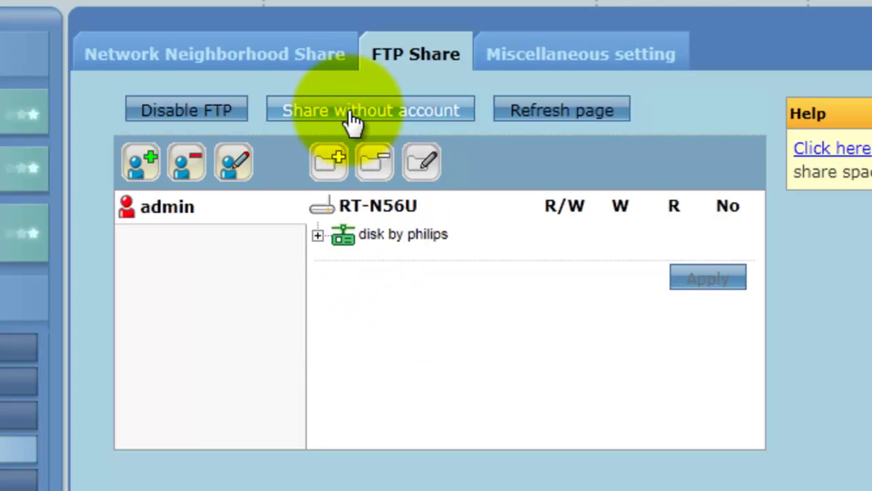
pyautogui.click(246, 60)
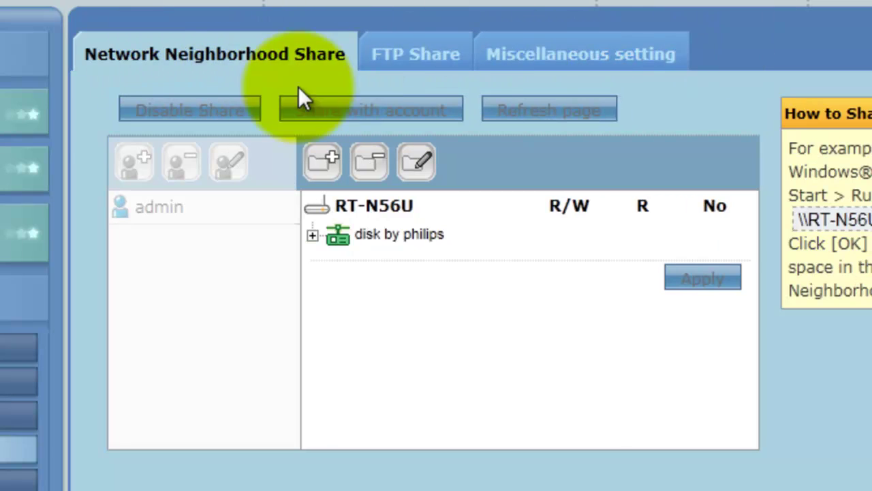
pyautogui.click(311, 234)
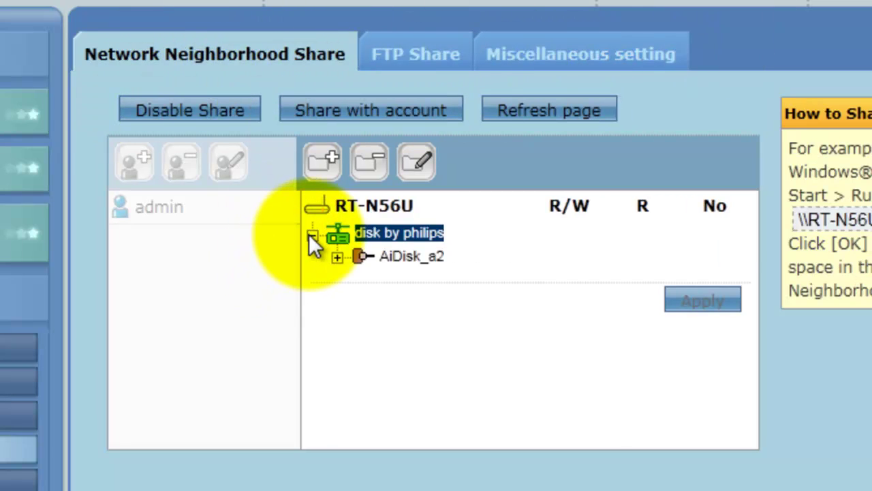
pyautogui.click(337, 257)
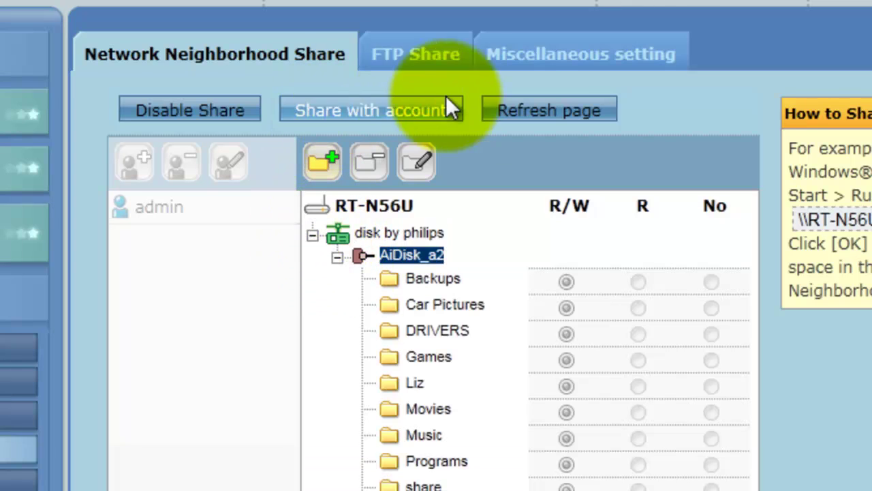
pyautogui.click(420, 58)
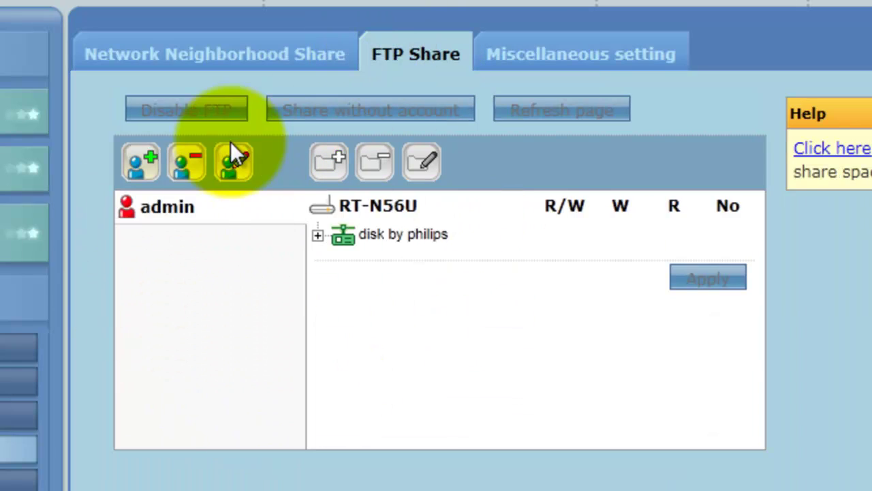
# Step: View the USB disk's Miscellaneous setting page
pyautogui.click(567, 68)
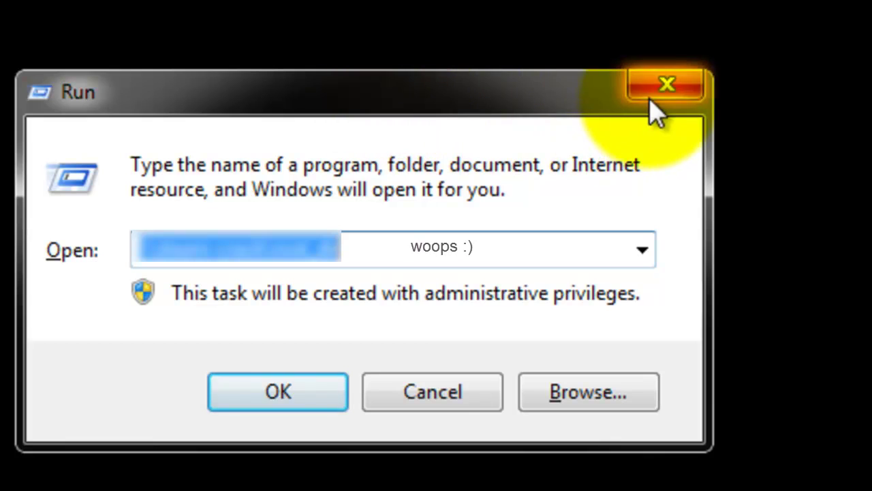
# Step: Run \\rt-n56u from the Run history and browse the AiDisk_a2 share's 11 folders in Explorer
pyautogui.click(643, 254)
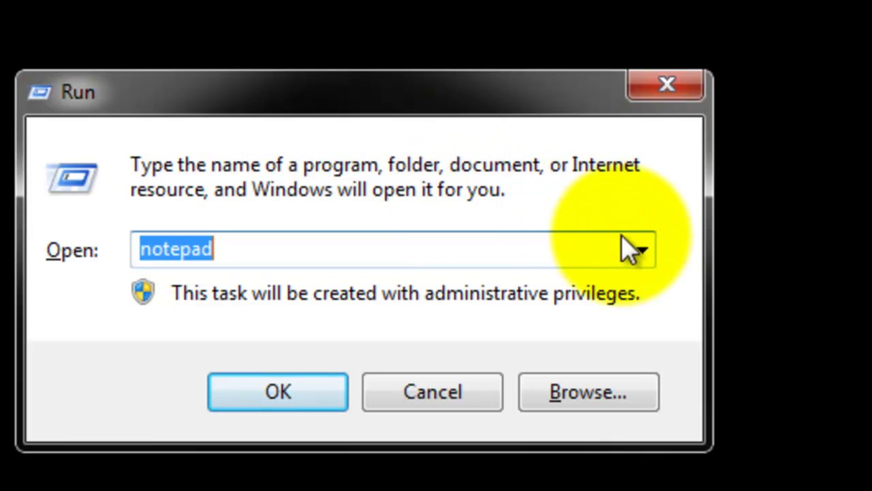
pyautogui.click(640, 254)
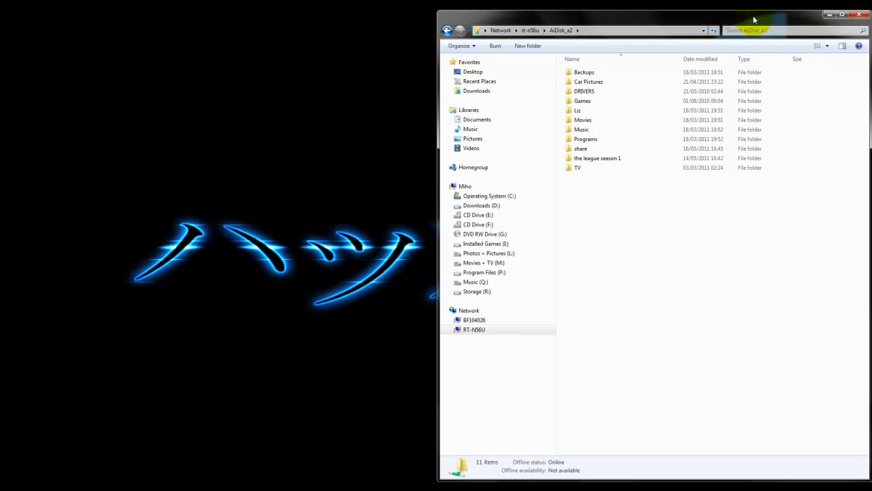
pyautogui.moveTo(754, 20); pyautogui.dragTo(590, 20)
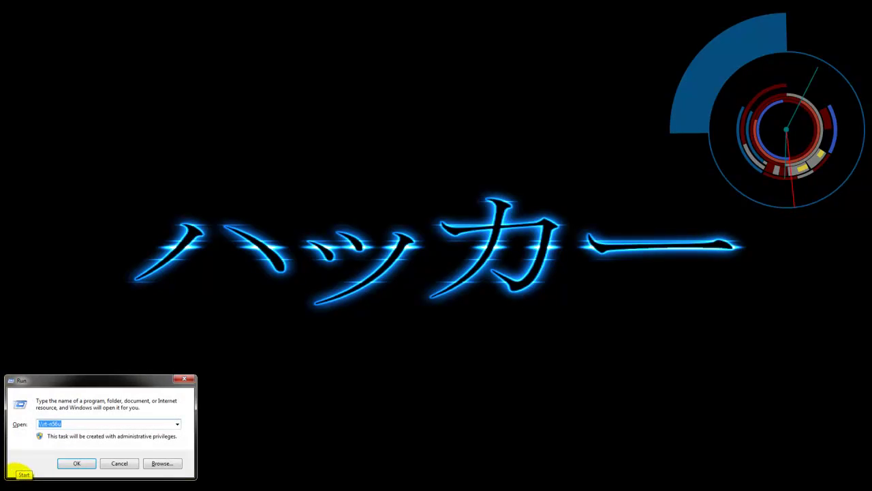
# Step: Close the Run dialog and expand the Accessories group under All Programs in the Start menu
pyautogui.click(75, 424)
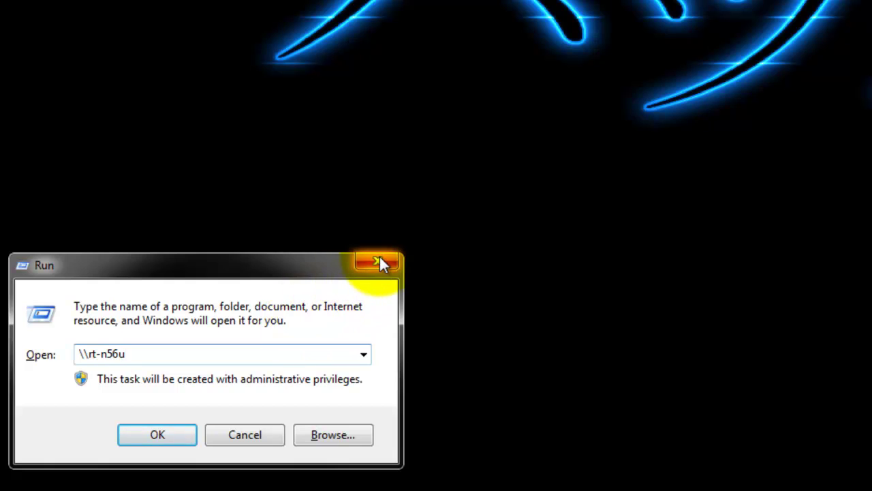
pyautogui.click(379, 261)
pyautogui.press('super')
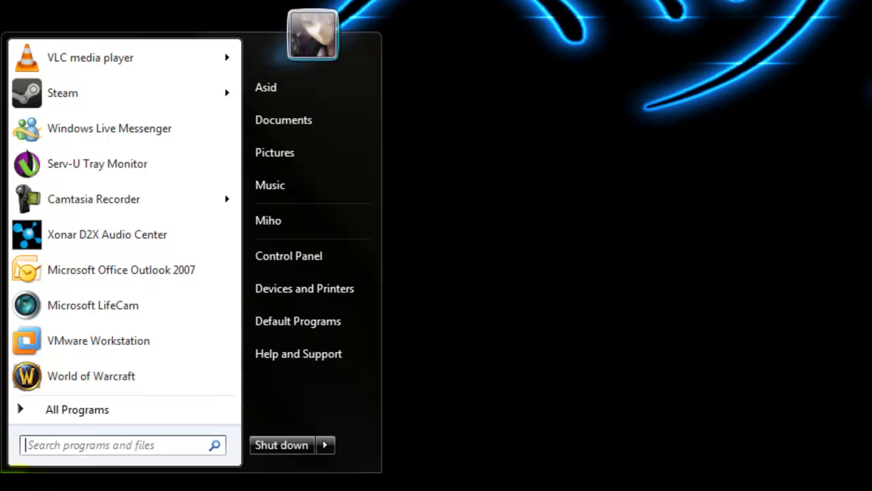
pyautogui.click(90, 413)
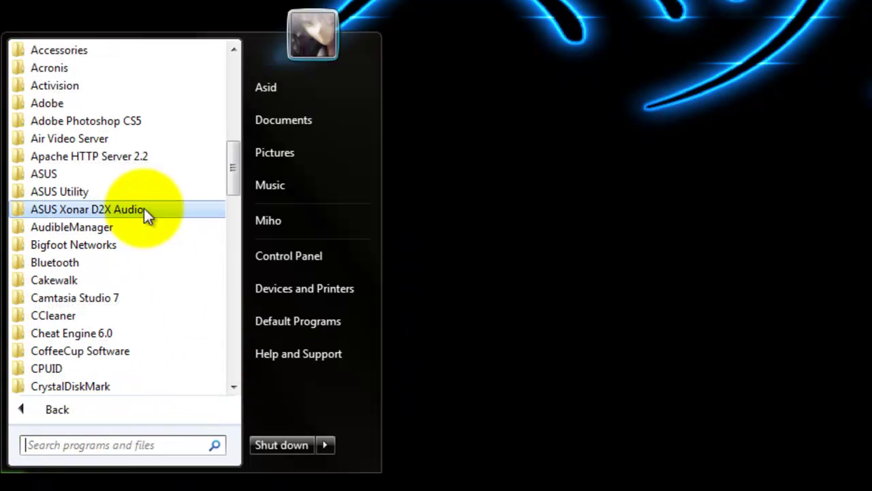
pyautogui.scroll(1, 106, 122)
pyautogui.click(67, 103)
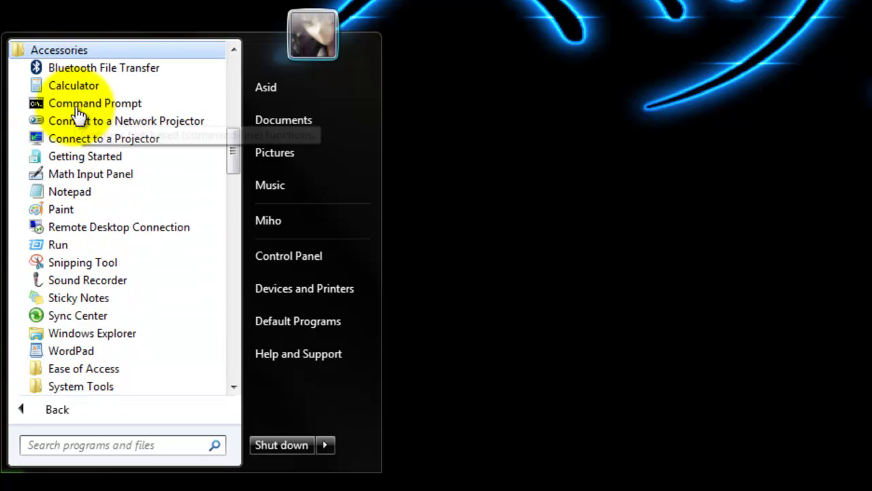